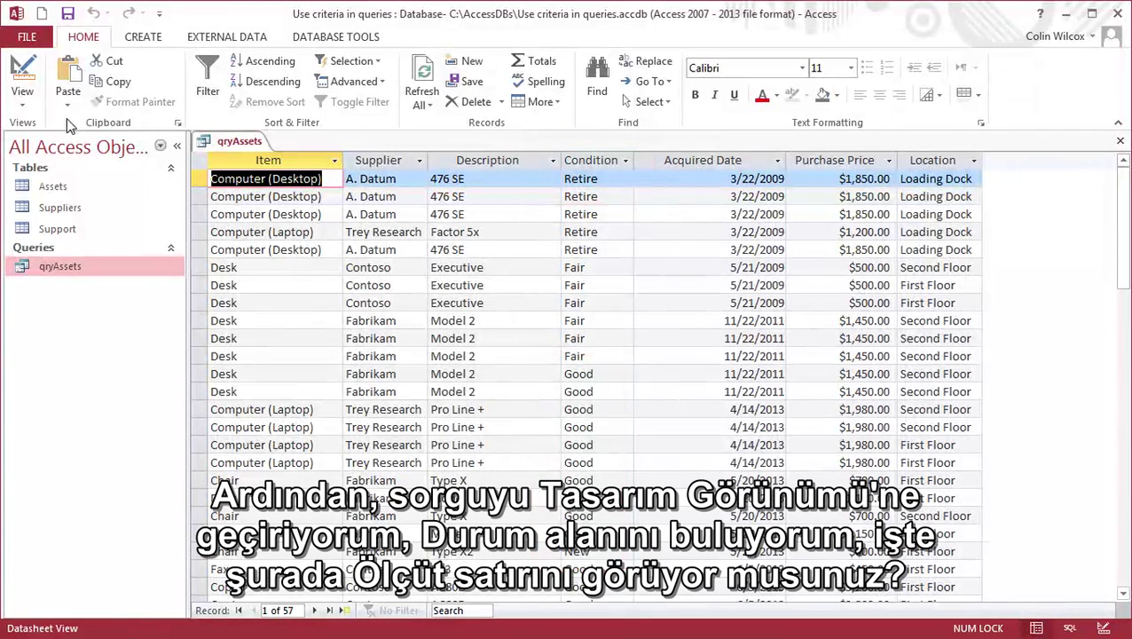
Switch the qryAssets query to Design View, set the Condition criterion to good, and run the query
right_click(231, 143)
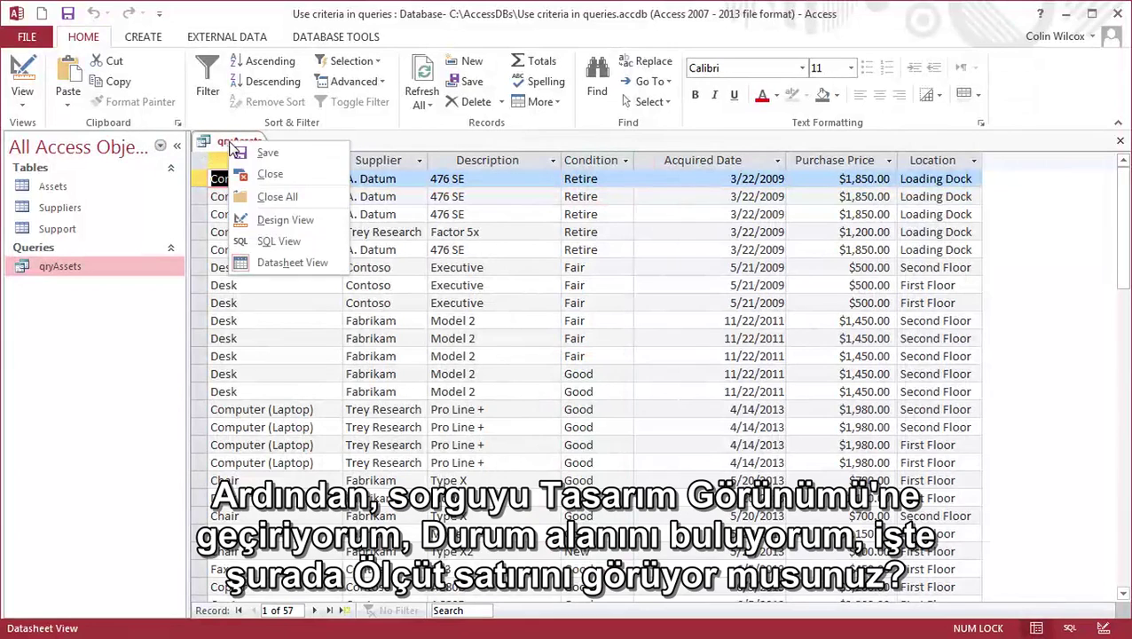
left_click(271, 220)
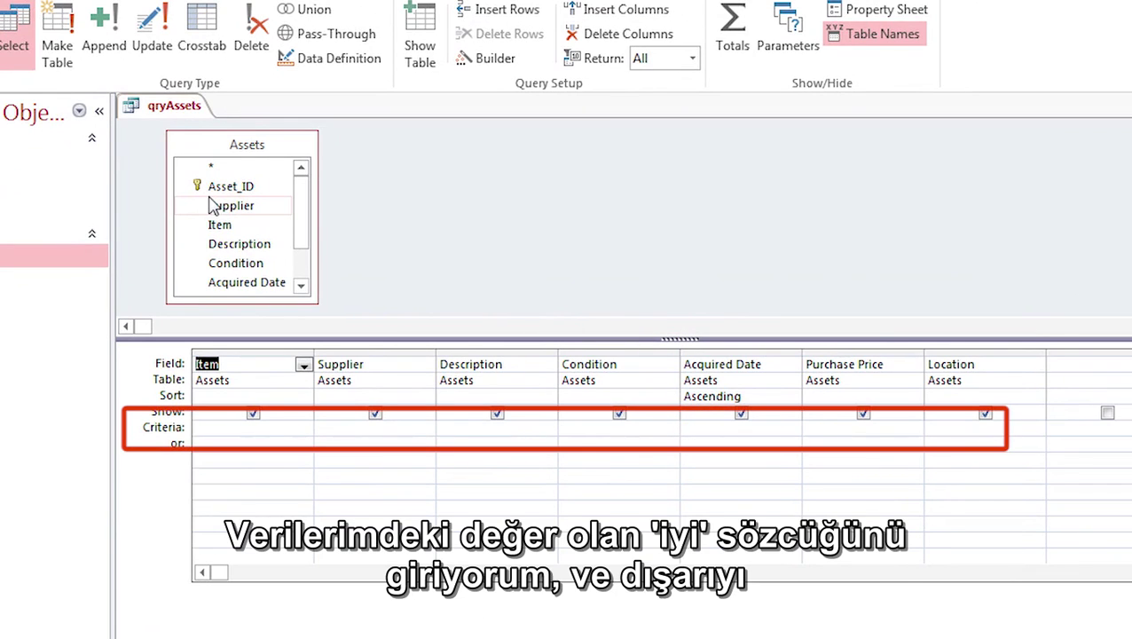
left_click(574, 427)
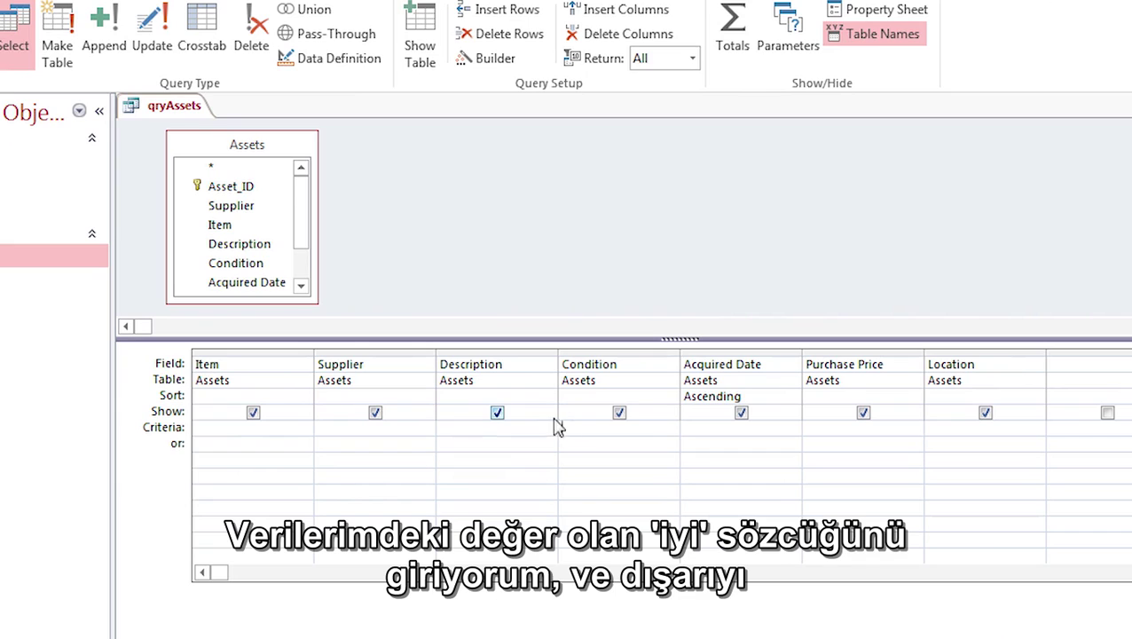
type("good")
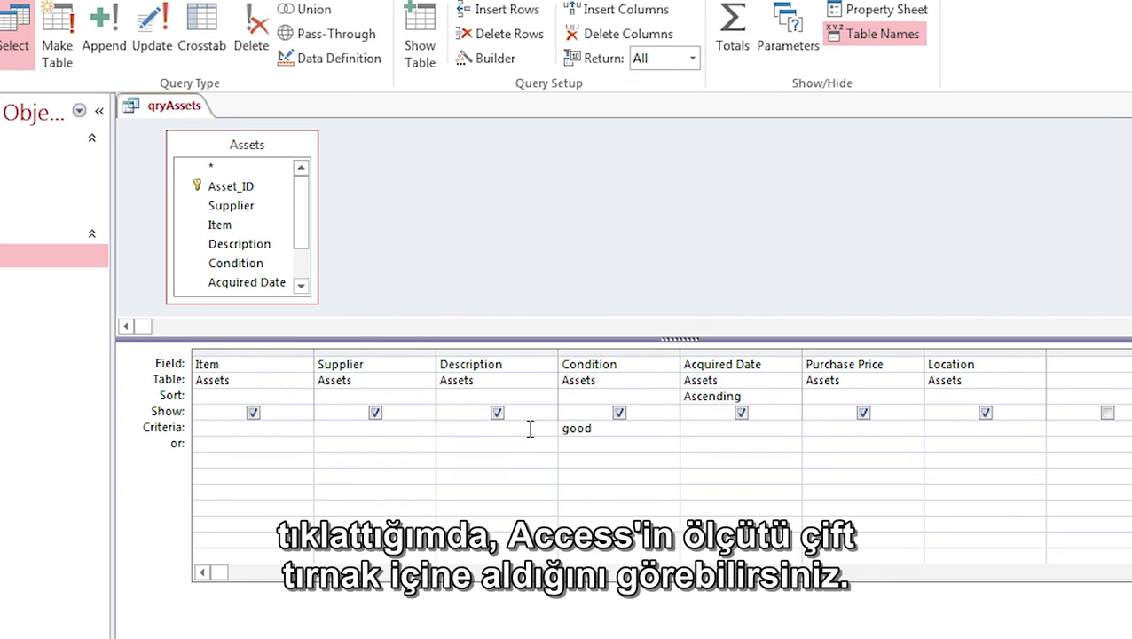
left_click(530, 428)
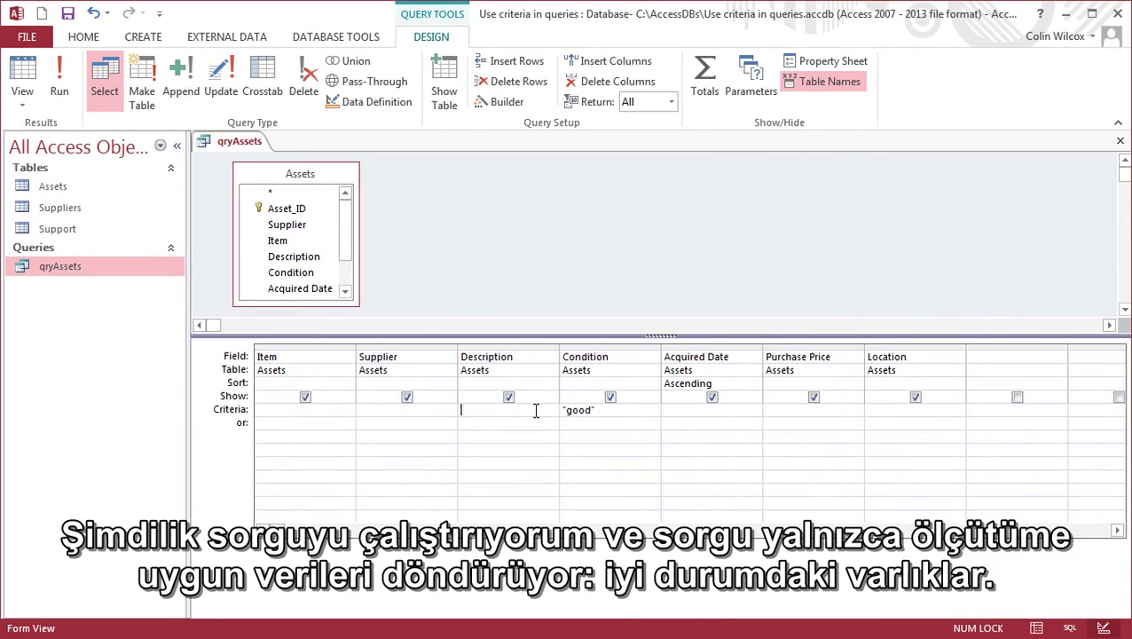
left_click(59, 89)
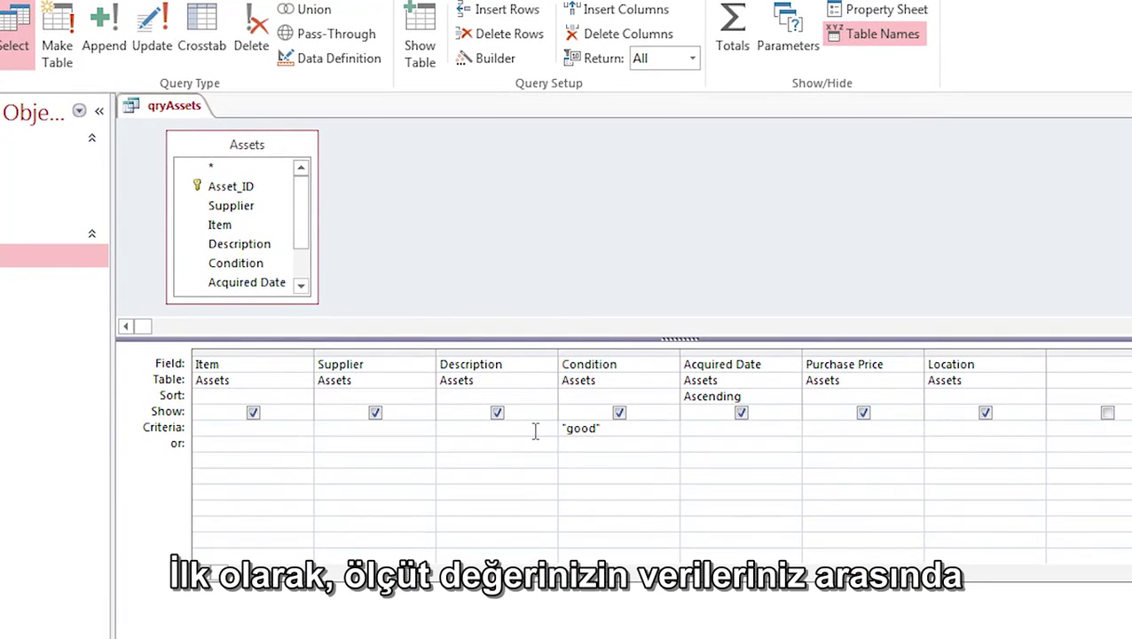
Replace the Condition criterion with bad and run the query
key("shift+End")
type("bad")
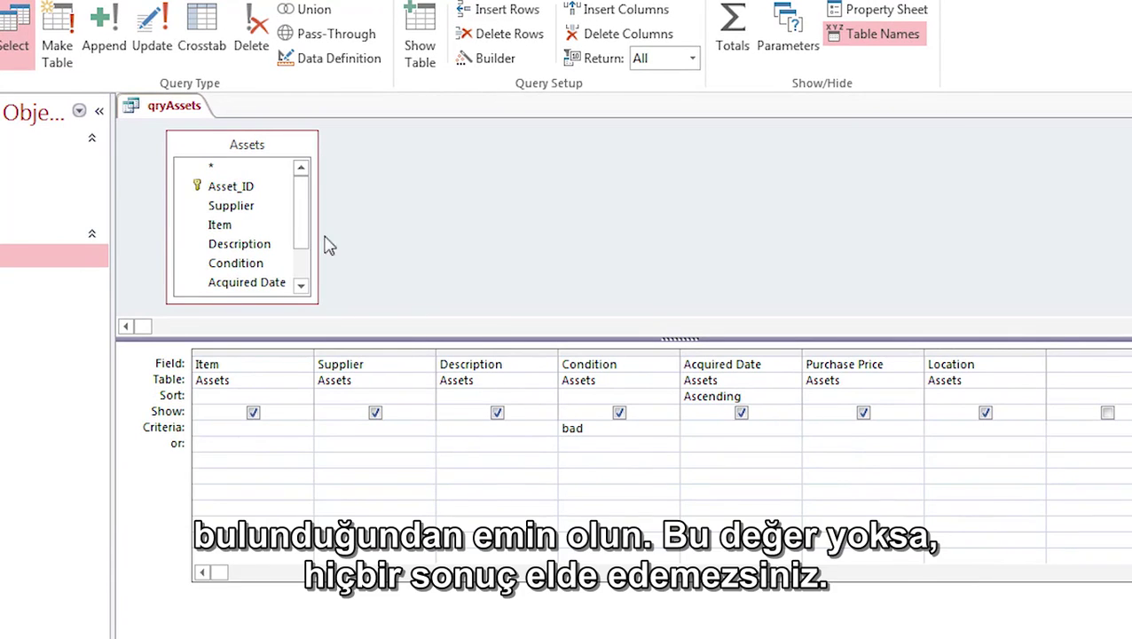
left_click(59, 89)
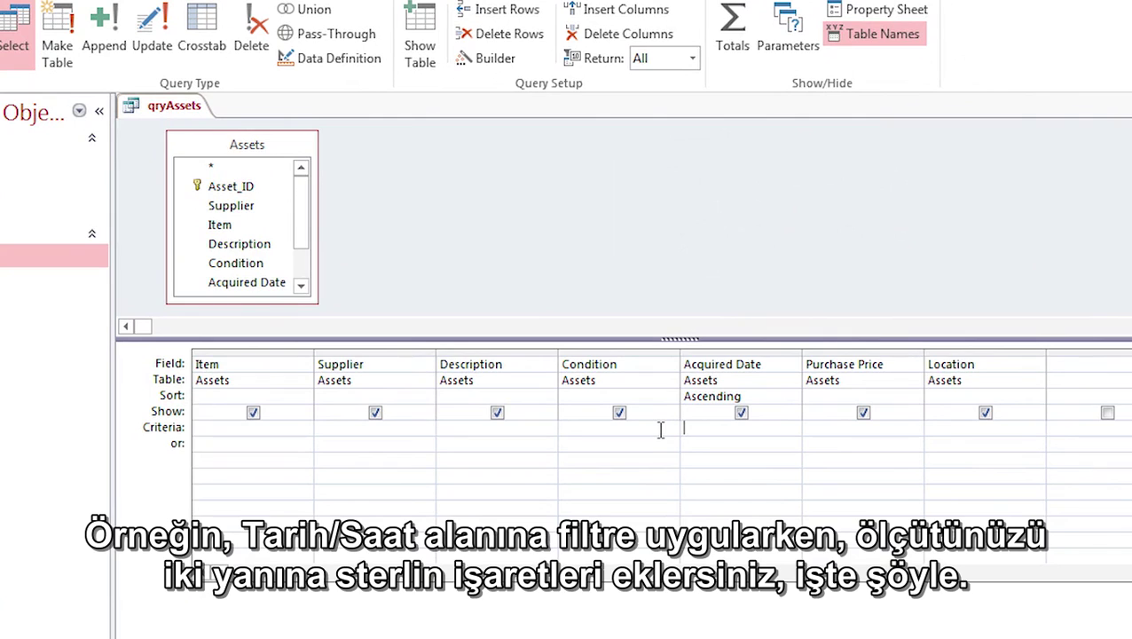
Set the Acquired Date criterion to #6/21/2013# and go to the Purchase Price criterion
type("#6/21/2013#")
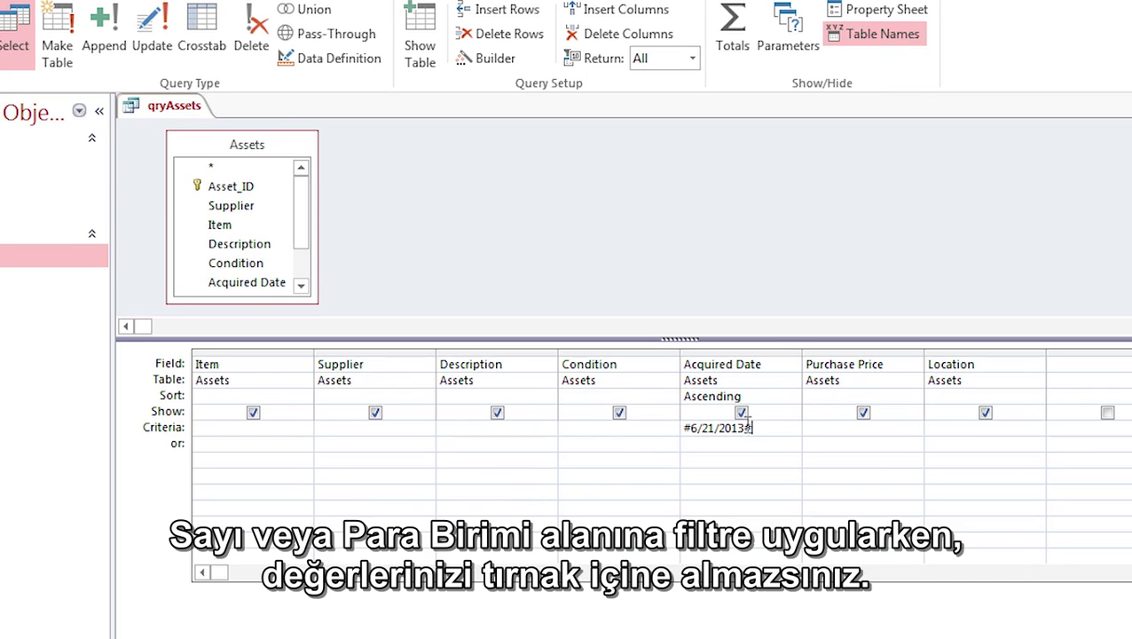
left_click(808, 427)
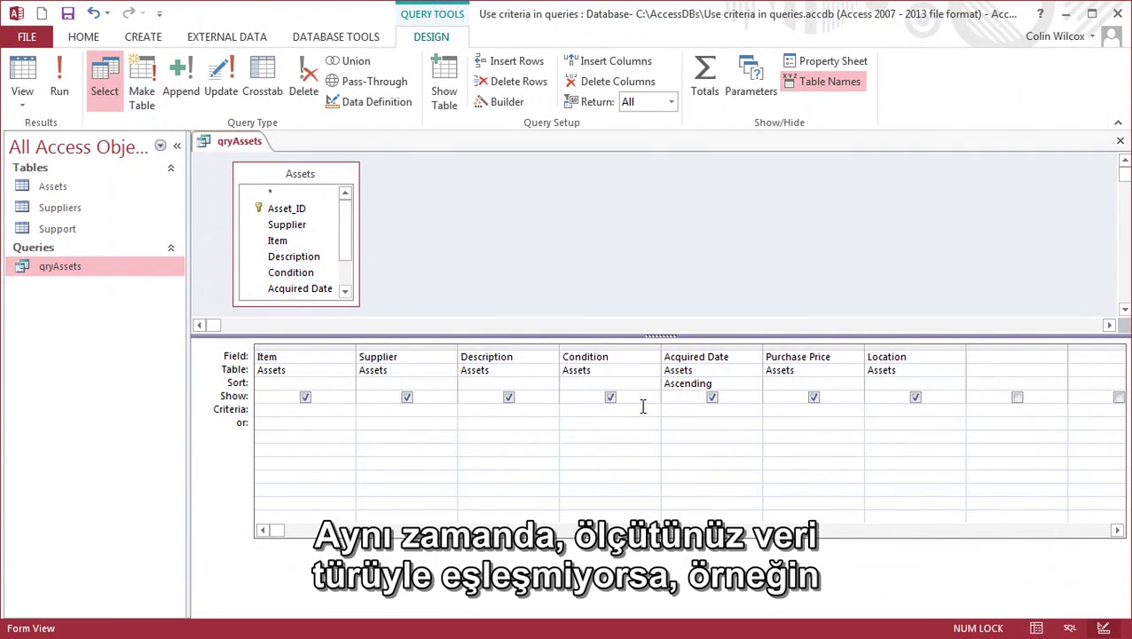
Try to run the query with the text good as the Acquired Date criterion
type("good")
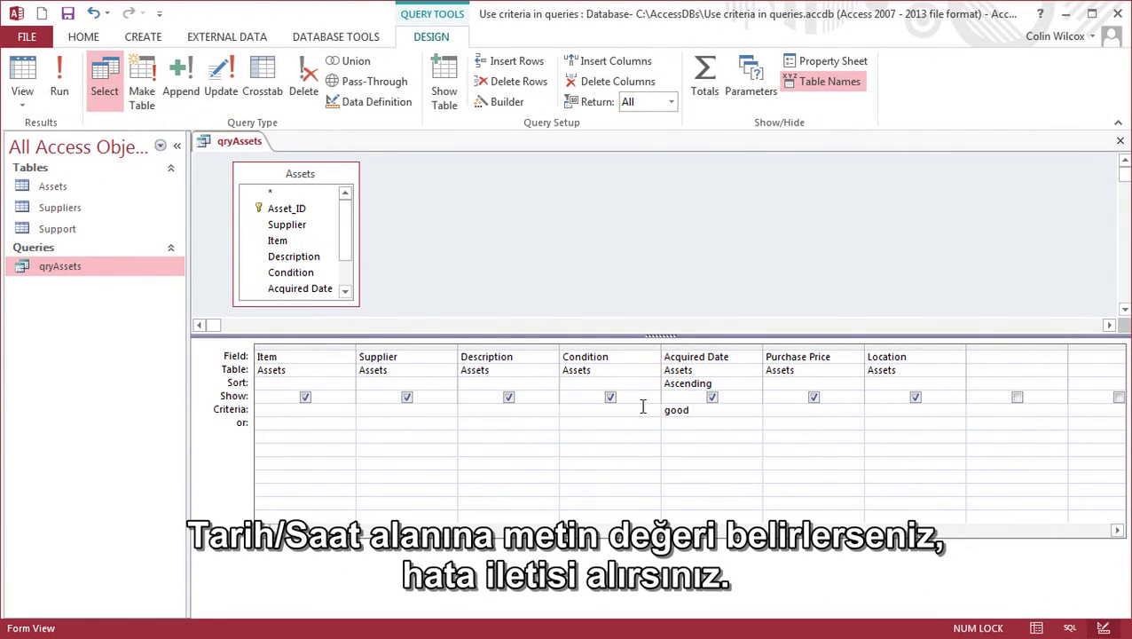
left_click(640, 406)
left_click(62, 92)
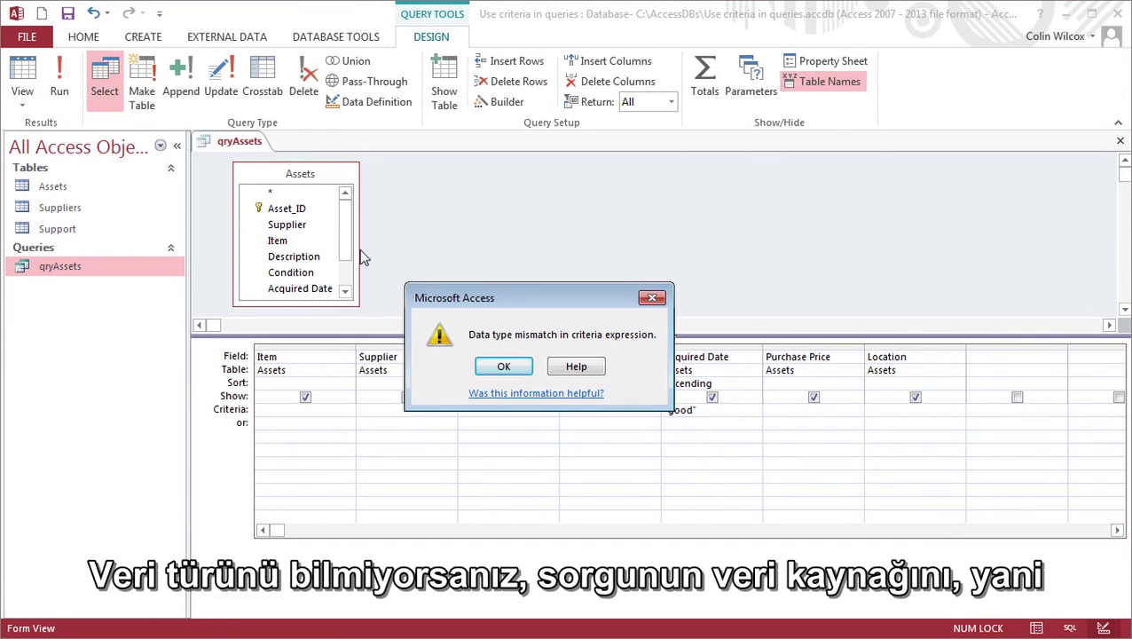
left_click(500, 366)
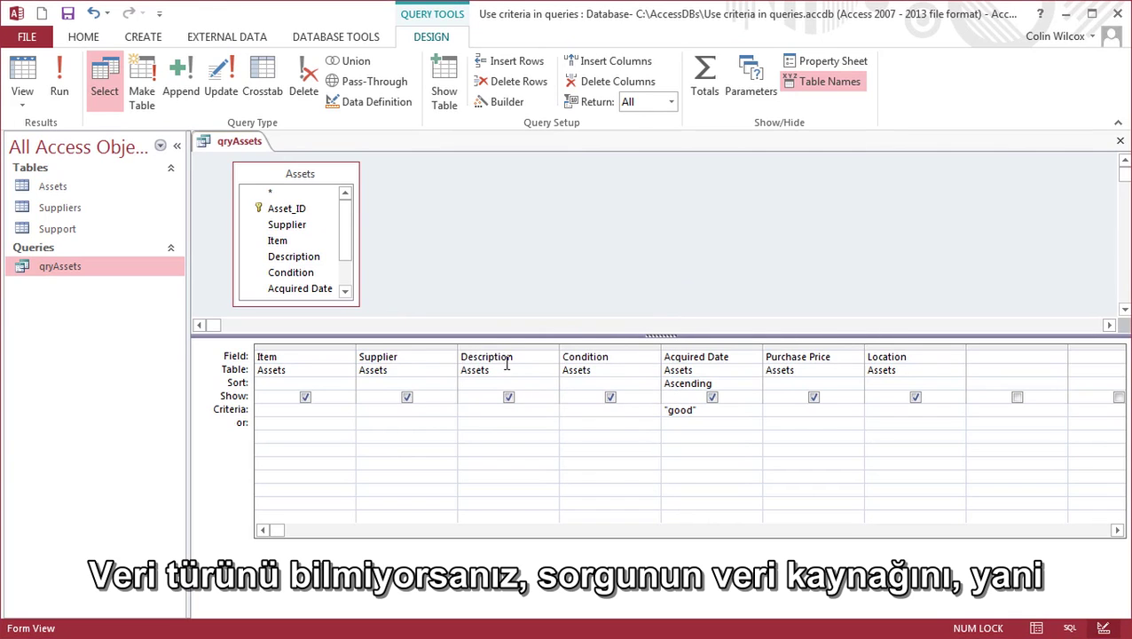
Open the Assets table and display the field settings of Acquired Date to check its data type
left_click(75, 189)
double_click(74, 183)
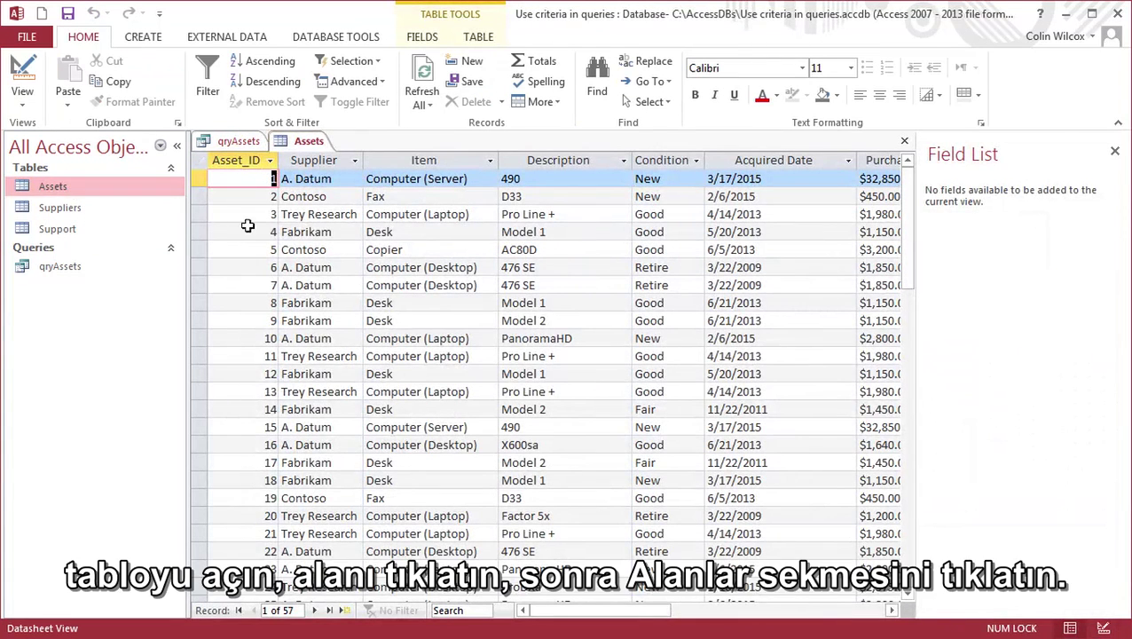
left_click(735, 214)
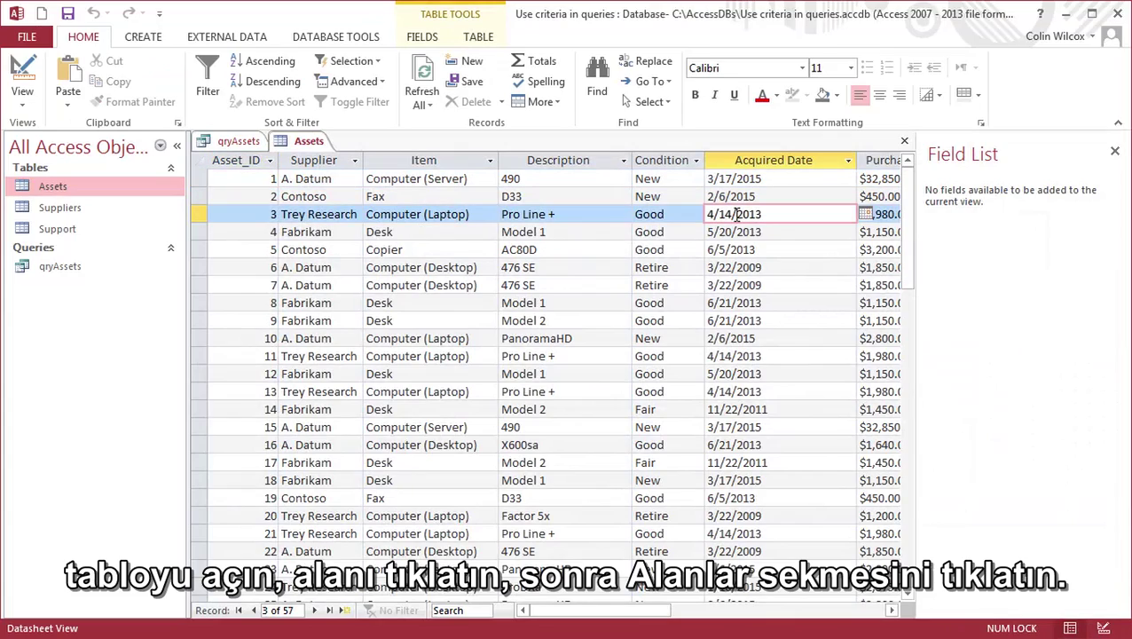
left_click(425, 39)
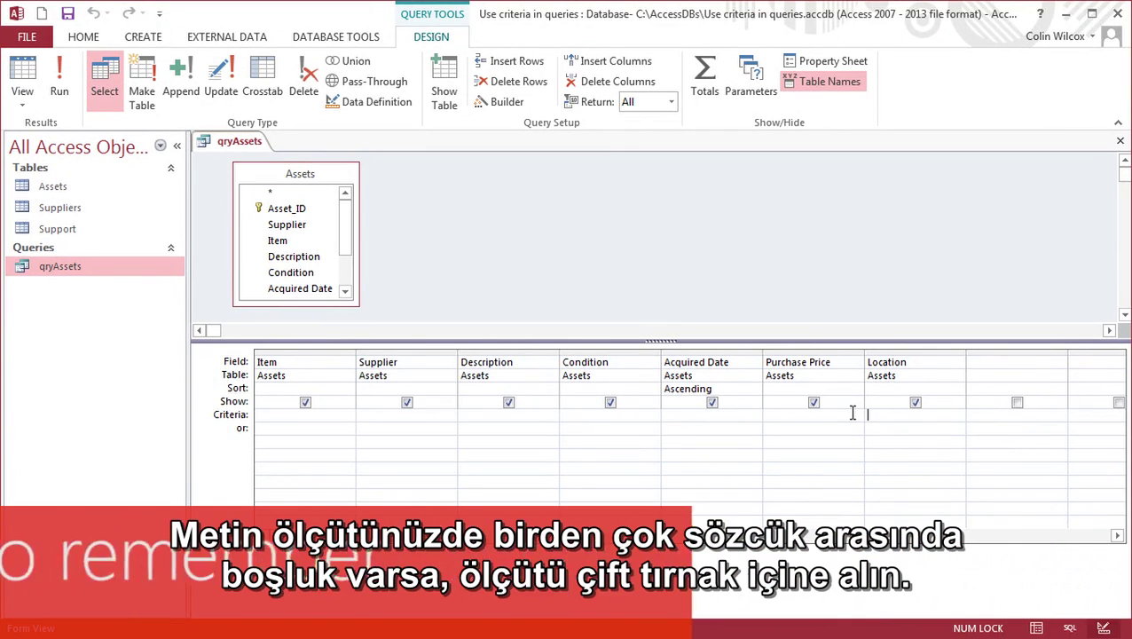
Enter "loading dock" in double quotation marks as the Location criterion in the qryAssets query
type("\"loading")
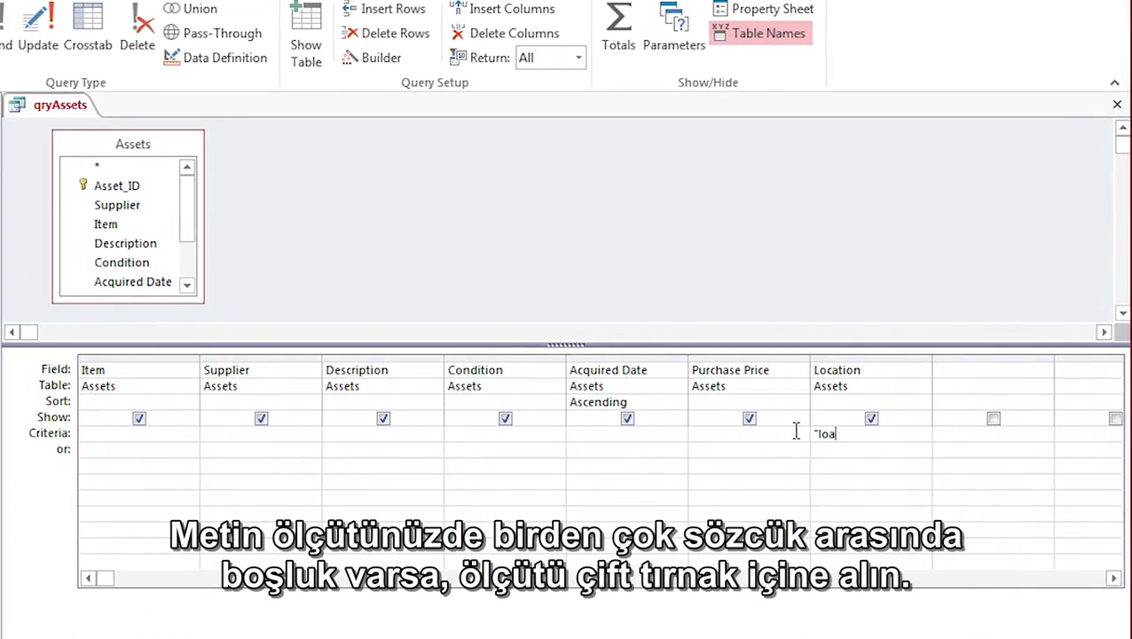
type(" dock\"")
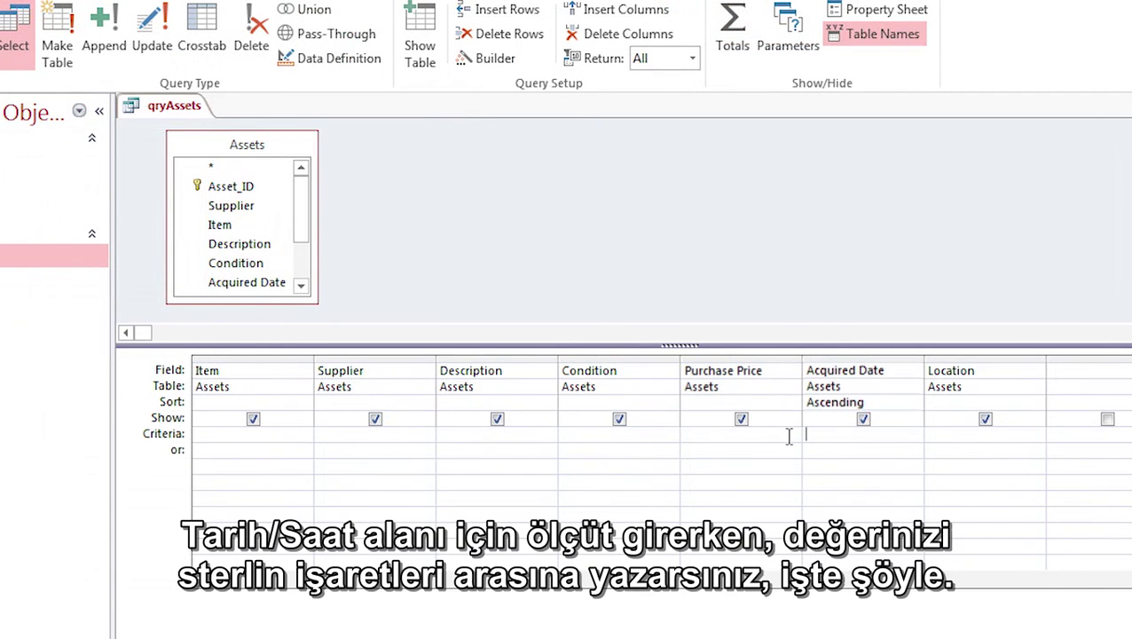
Enter #6/13/2013# as the Acquired Date criterion, change it to #2013#, and run the query
type("#6/13/2013#")
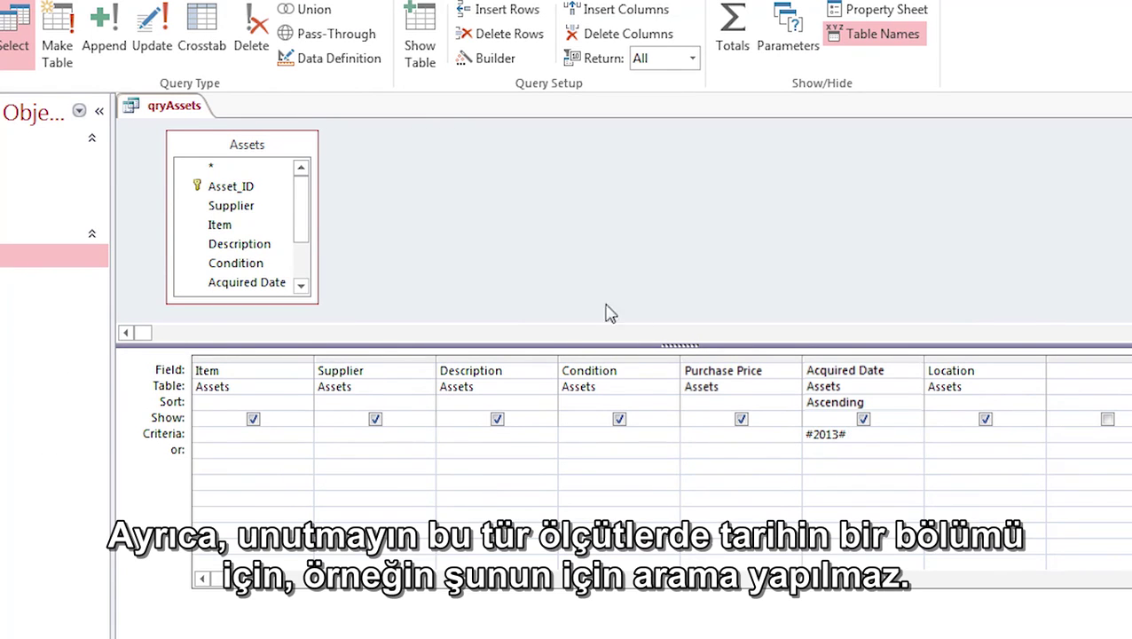
left_click(64, 89)
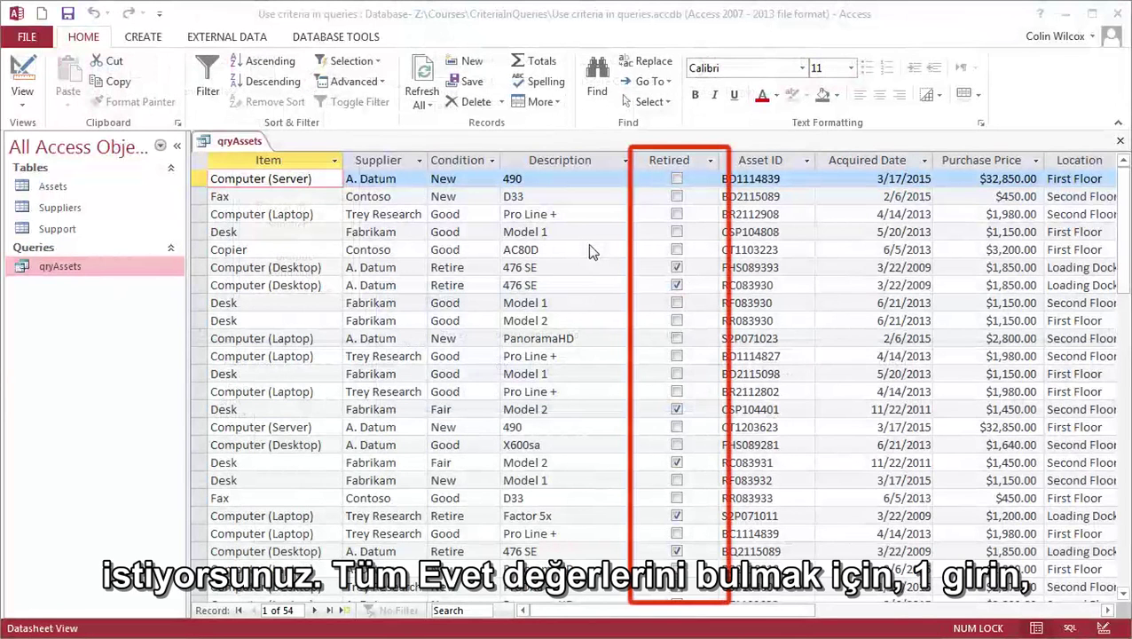
Switch the qryAssets query to Design View, set the Retired criterion to 1, and run the query
right_click(231, 142)
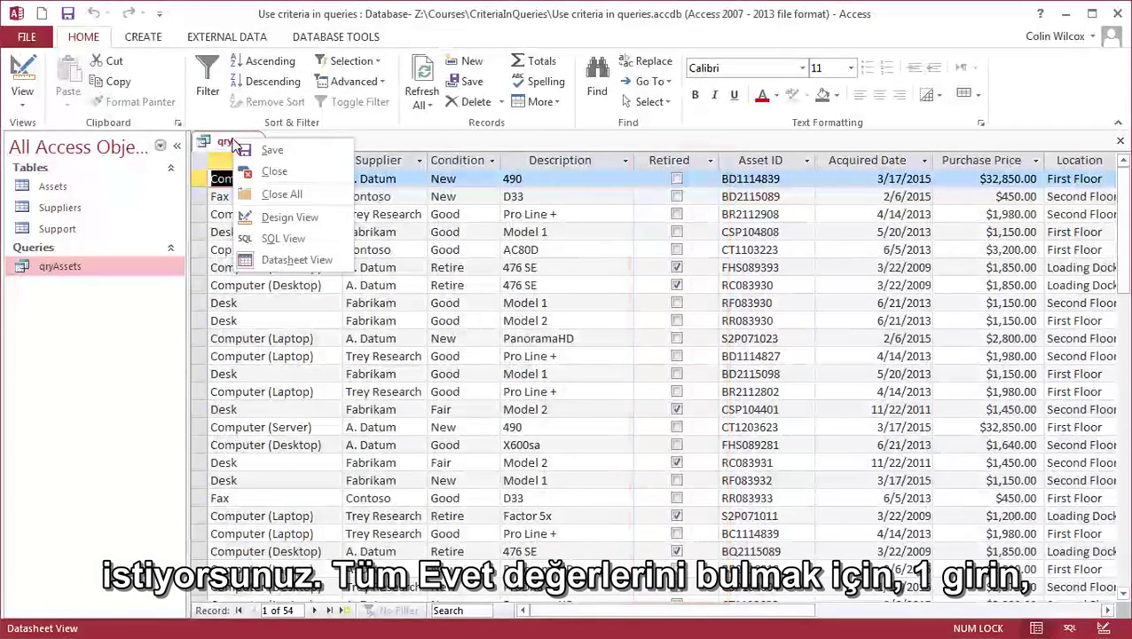
left_click(282, 216)
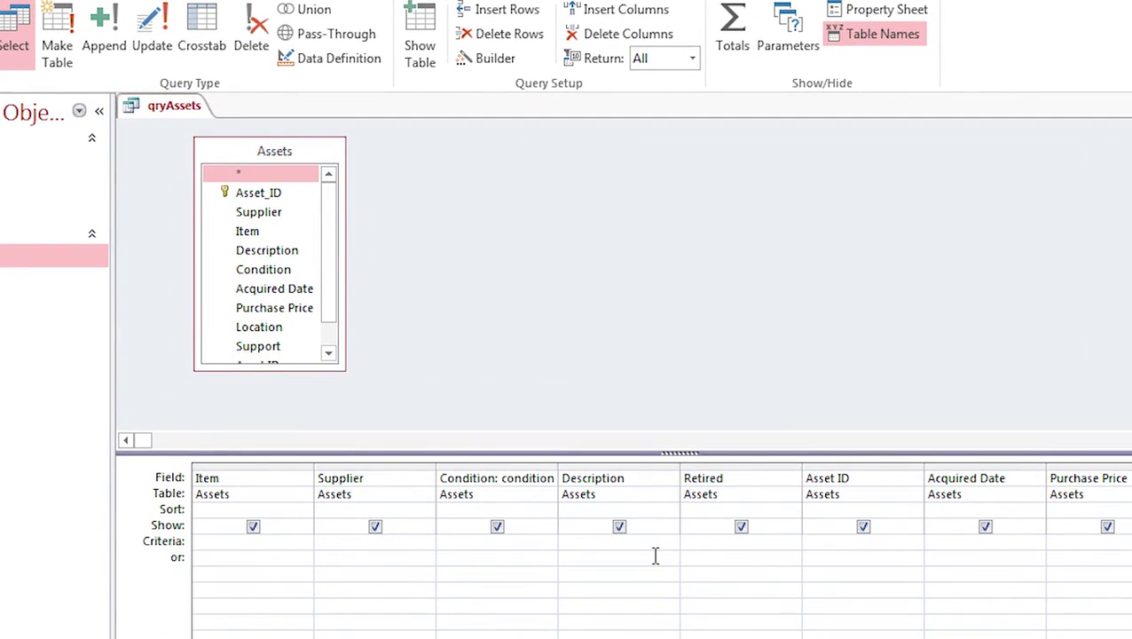
type("1")
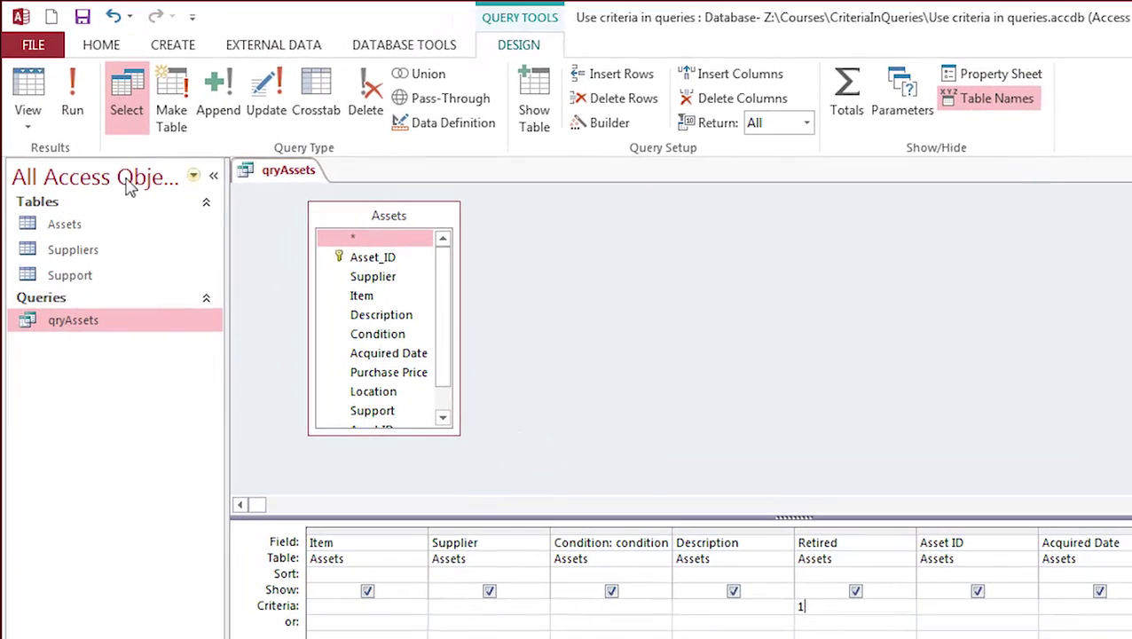
left_click(74, 124)
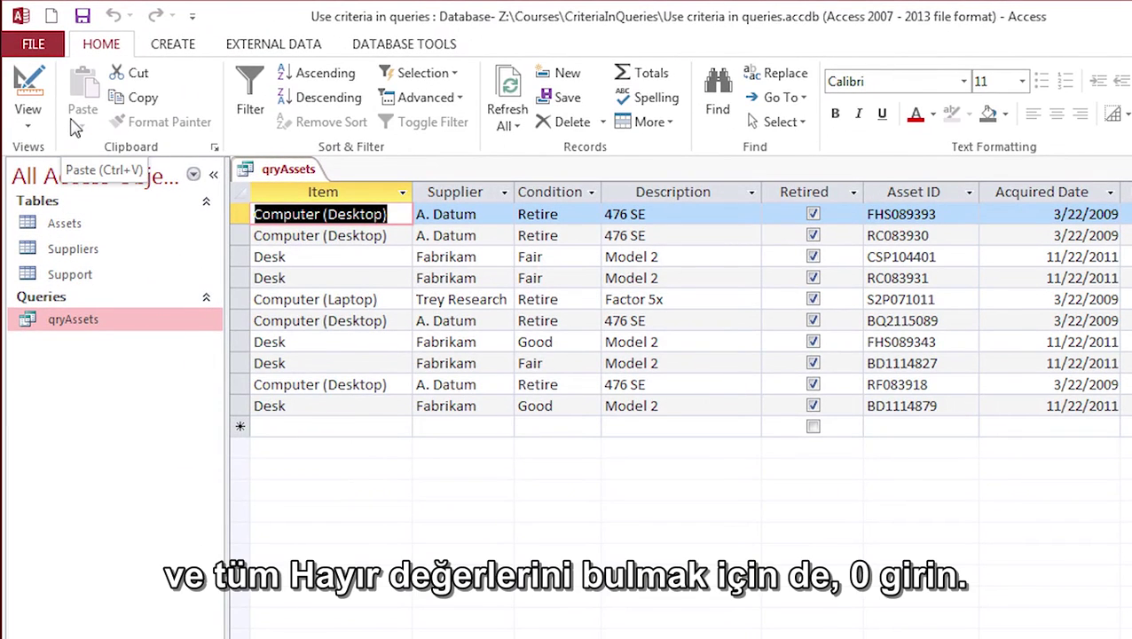
Return the query to Design View, replace the Retired criterion with 0, and run the query
right_click(291, 172)
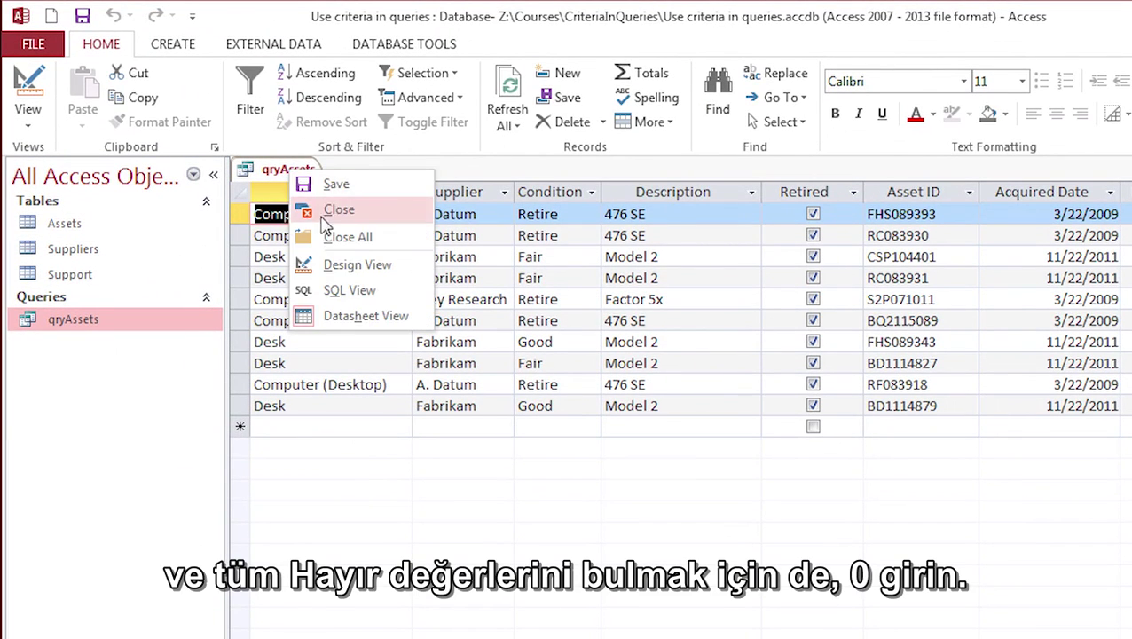
left_click(357, 264)
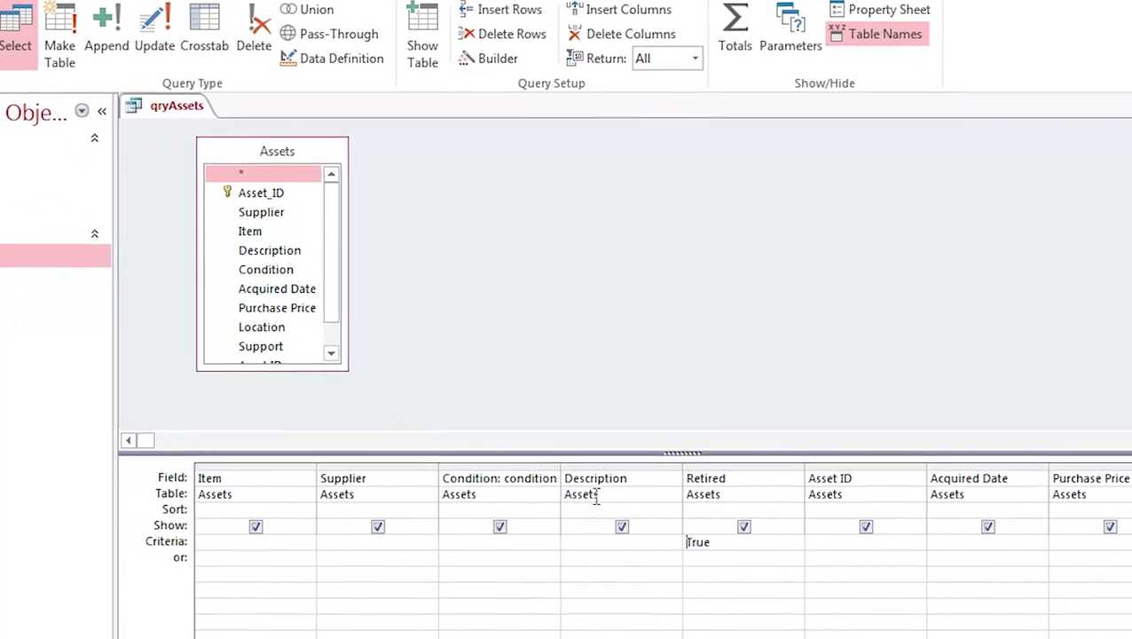
left_click_drag(710, 541, 676, 545)
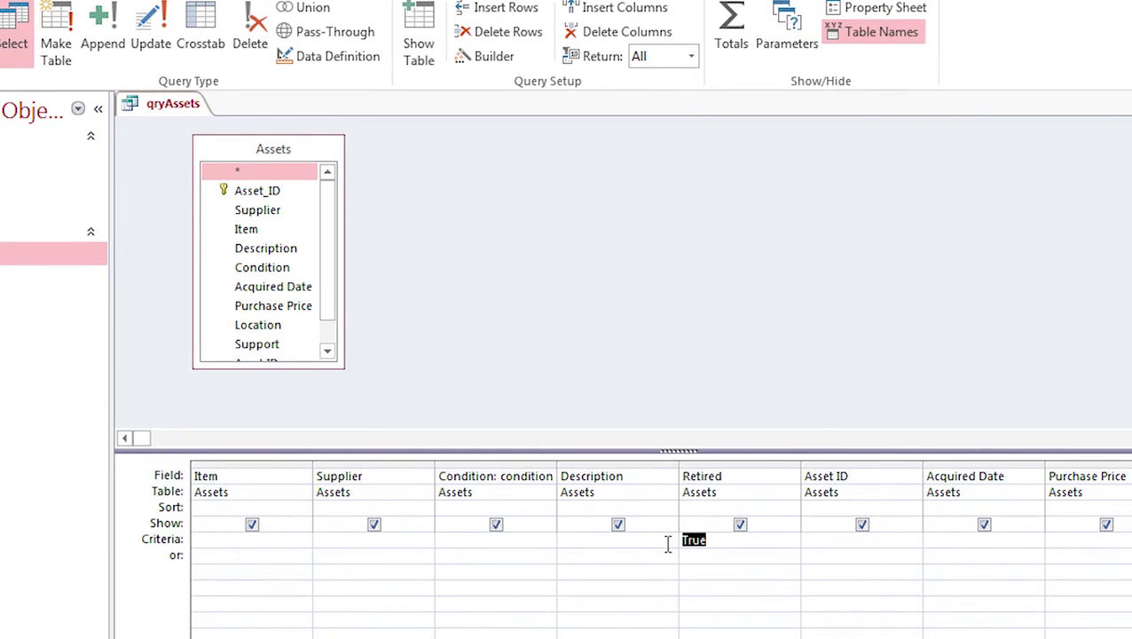
type("0")
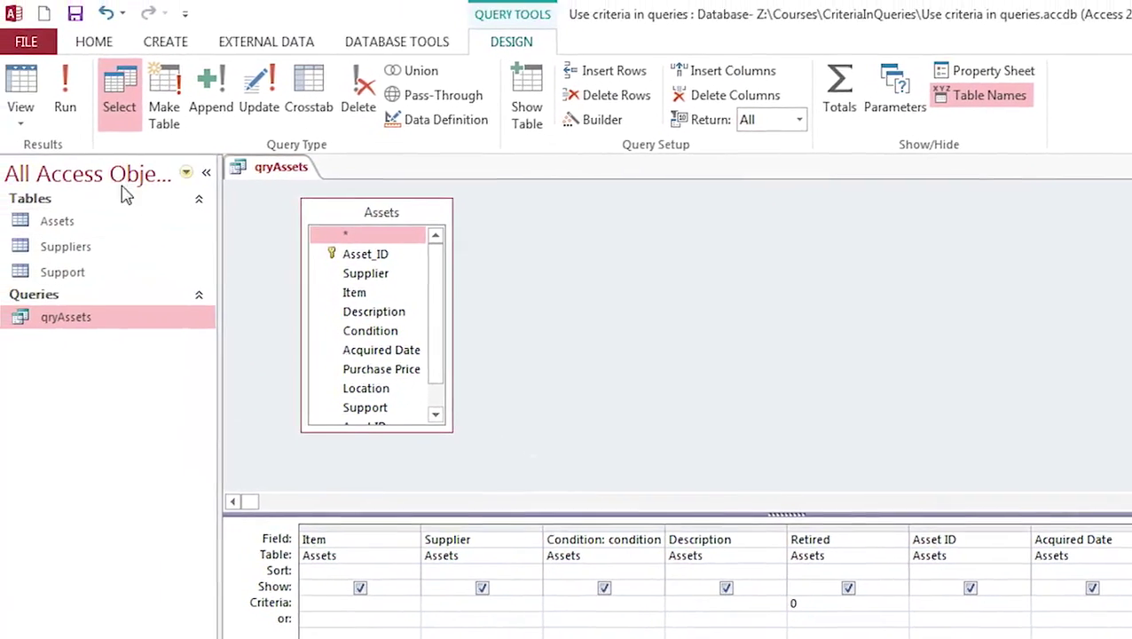
left_click(66, 105)
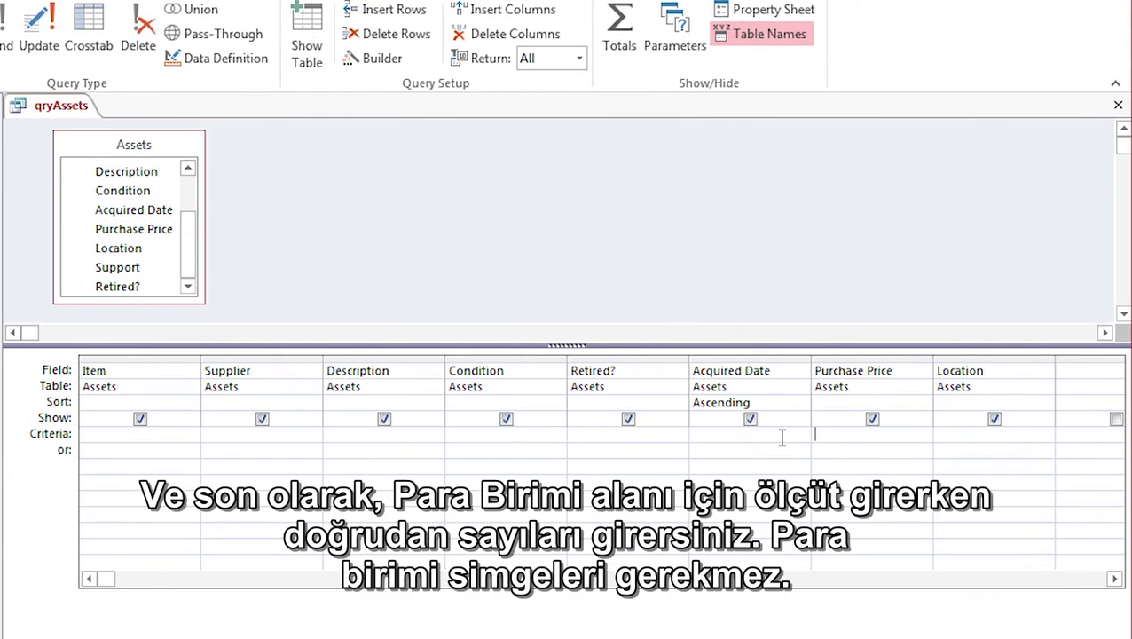
Set the Purchase Price criterion to >1000
type(">1000")
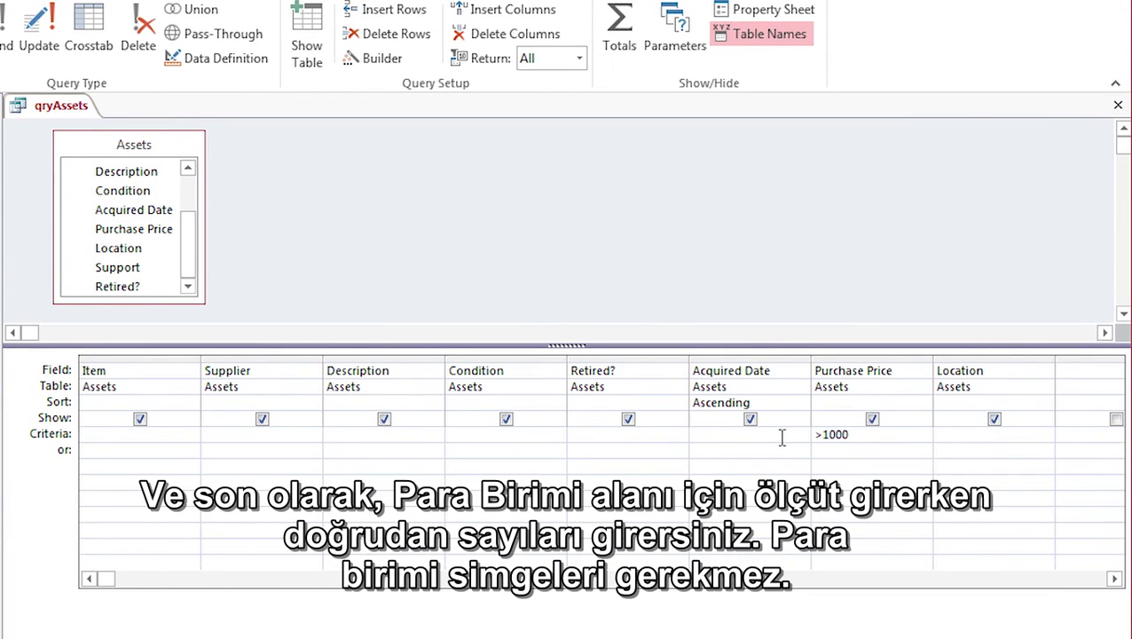